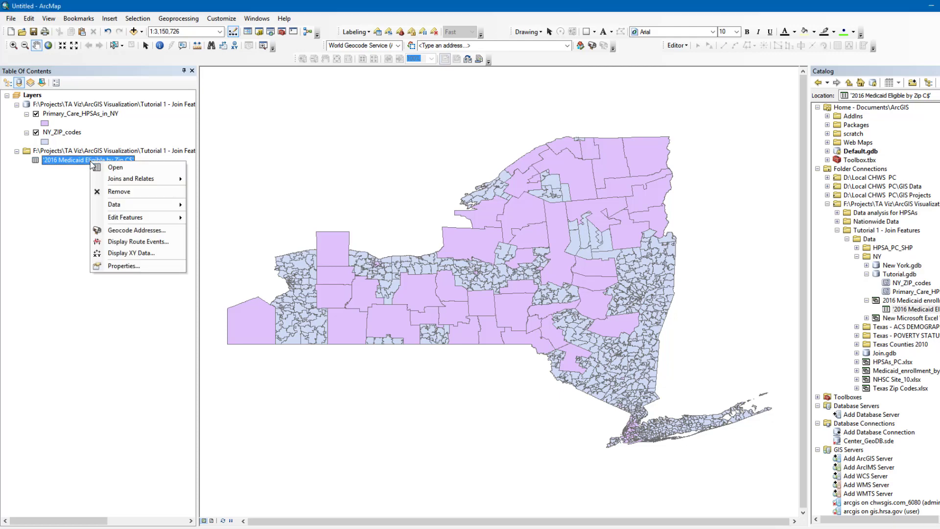
# Step: Inspect the 2016 Medicaid table's Recipient_Zip_Code and Number_of_Recipient columns, then bring up the NY_ZIP_codes layer's options
pyautogui.click(102, 167)
pyautogui.click(302, 119)
pyautogui.click(370, 118)
pyautogui.click(745, 80)
pyautogui.click(76, 134)
pyautogui.rightClick(74, 131)
# Step: Open the NY_ZIP_codes attribute table and look over its OBJECTID, Shape and ZIP_CODE columns
pyautogui.click(94, 164)
pyautogui.click(293, 117)
pyautogui.click(316, 116)
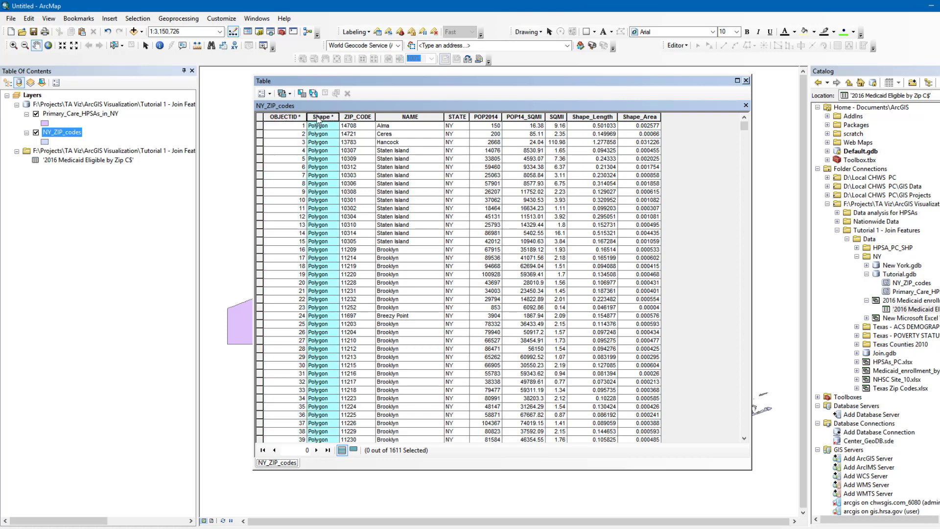
pyautogui.click(363, 118)
# Step: Review the Primary_Care_HPSAs_in_NY attribute table's OBJECTID, Shape and HpsNM columns
pyautogui.click(746, 81)
pyautogui.click(85, 113)
pyautogui.rightClick(102, 113)
pyautogui.click(129, 143)
pyautogui.click(297, 117)
pyautogui.click(321, 116)
pyautogui.click(471, 117)
pyautogui.moveTo(386, 438); pyautogui.dragTo(364, 429)
pyautogui.click(746, 81)
# Step: Check the field properties of Recipient_Zip_Code in the 2016 Medicaid eligibility table
pyautogui.click(86, 162)
pyautogui.rightClick(89, 167)
pyautogui.click(100, 169)
pyautogui.click(319, 119)
pyautogui.rightClick(295, 119)
pyautogui.click(328, 250)
pyautogui.click(571, 163)
pyautogui.click(746, 81)
# Step: Check the field properties of ZIP_CODE in the NY_ZIP_codes attribute table
pyautogui.click(64, 132)
pyautogui.rightClick(75, 132)
pyautogui.click(109, 162)
pyautogui.click(360, 117)
pyautogui.rightClick(359, 120)
pyautogui.click(392, 249)
pyautogui.click(573, 163)
pyautogui.click(746, 81)
# Step: Join the Medicaid table to NY_ZIP_codes on ZIP_CODE = Recipient_Zip_Code, keeping all records
pyautogui.rightClick(73, 133)
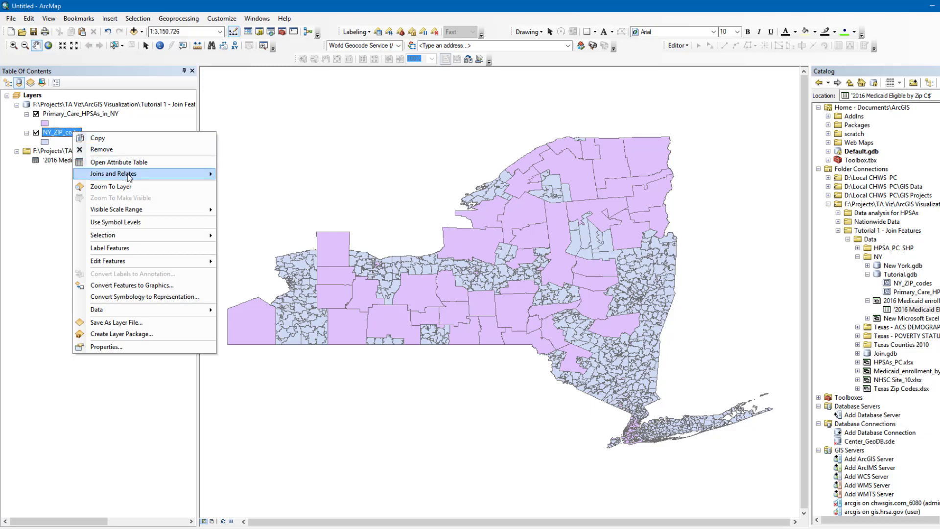
pyautogui.moveTo(163, 174)
pyautogui.click(235, 176)
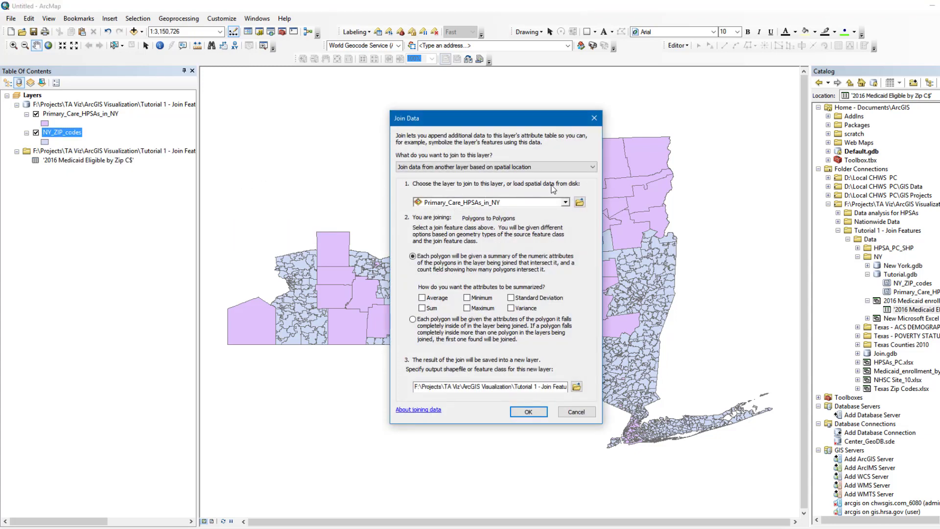
pyautogui.click(556, 167)
pyautogui.click(544, 176)
pyautogui.click(581, 201)
pyautogui.click(552, 217)
pyautogui.click(581, 277)
pyautogui.click(471, 285)
pyautogui.click(450, 301)
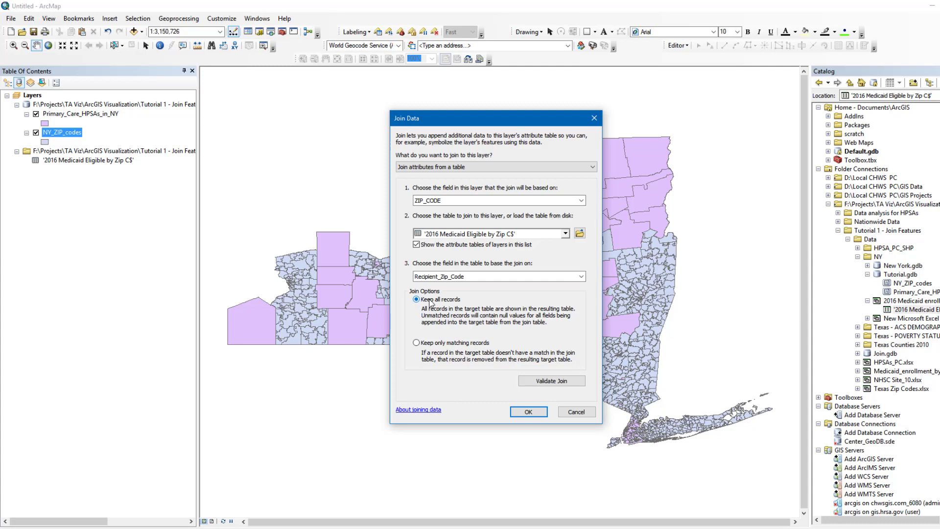
pyautogui.click(523, 411)
pyautogui.rightClick(72, 136)
pyautogui.click(107, 163)
pyautogui.moveTo(362, 434); pyautogui.dragTo(396, 434)
pyautogui.moveTo(673, 117); pyautogui.dragTo(638, 118)
pyautogui.click(747, 81)
# Step: Export the joined data to New York.gdb as feature class ZIP_Codes_with_Medicaid_Population and add it to the map
pyautogui.rightClick(71, 136)
pyautogui.moveTo(134, 314)
pyautogui.click(247, 323)
pyautogui.click(584, 292)
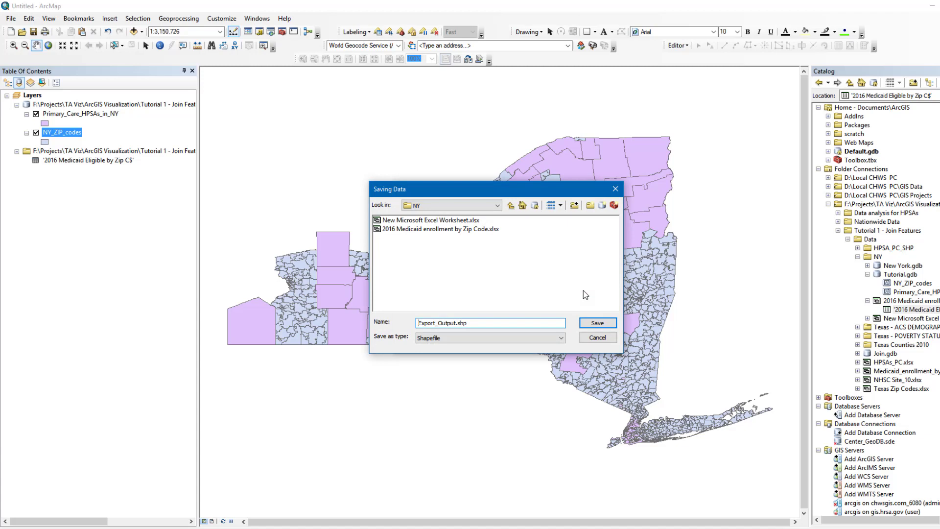
pyautogui.click(495, 338)
pyautogui.click(489, 347)
pyautogui.doubleClick(402, 246)
pyautogui.doubleClick(500, 323)
pyautogui.write('ZIP_Codes_with_Medicaid_Population')
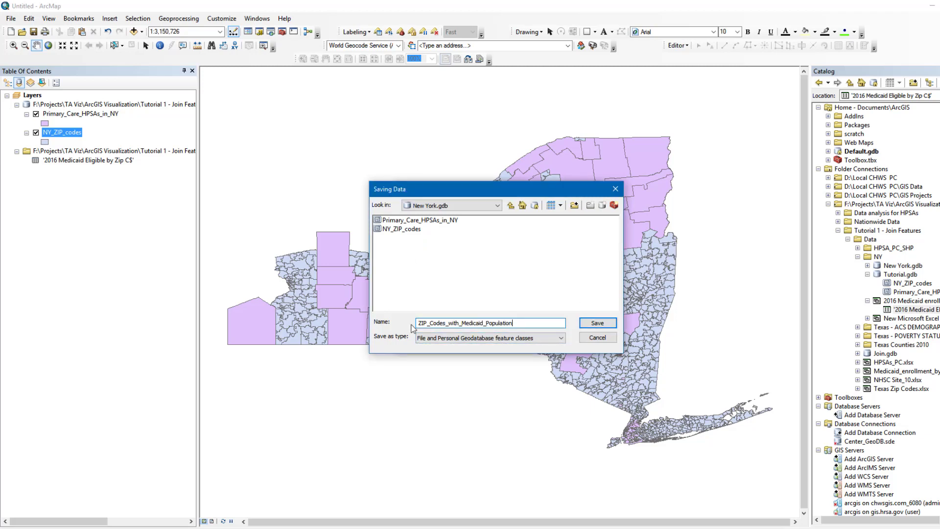
pyautogui.click(597, 323)
pyautogui.click(521, 342)
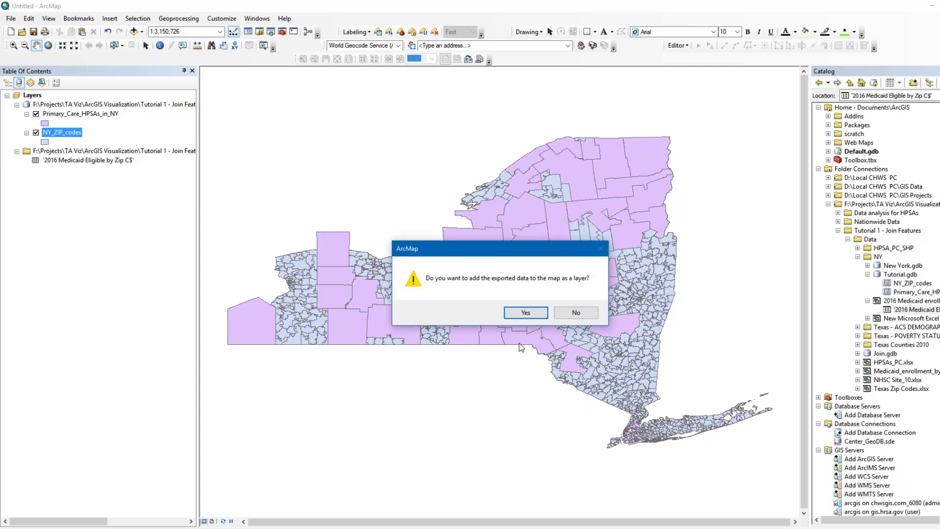
pyautogui.click(519, 315)
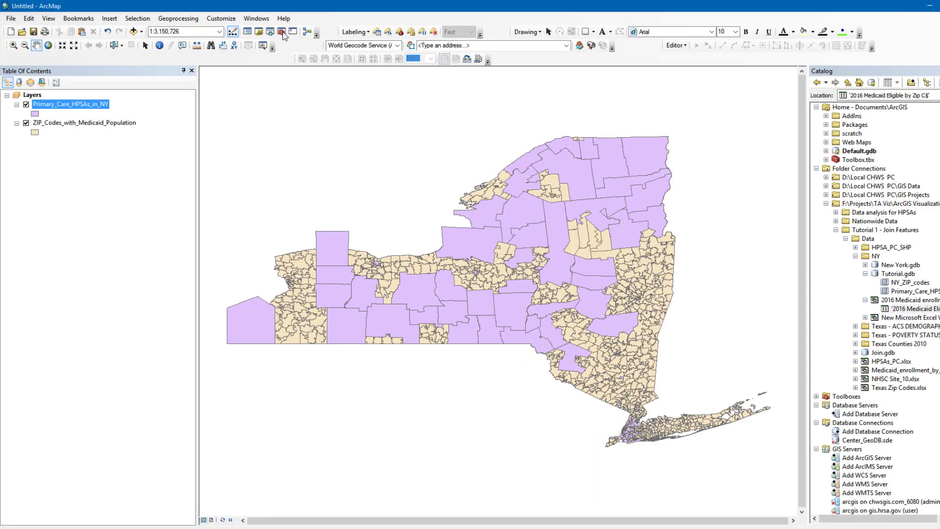
# Step: Expand Data Management Tools > Features in ArcToolbox
pyautogui.click(282, 32)
pyautogui.click(335, 153)
pyautogui.click(344, 162)
# Step: Run Feature To Point on ZIP_Codes_with_Medicaid_Population, saving the points as New_point_ZIP_Codes
pyautogui.doubleClick(380, 254)
pyautogui.click(770, 84)
pyautogui.click(434, 105)
pyautogui.click(787, 107)
pyautogui.write('New_point_ZIP_Codes')
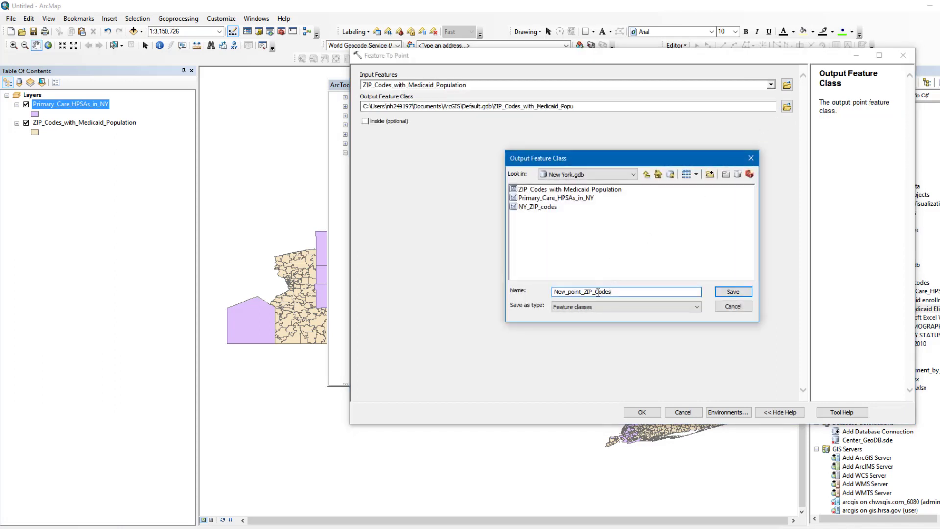
pyautogui.click(732, 292)
pyautogui.click(644, 413)
pyautogui.click(519, 85)
# Step: Look over the New_point_ZIP_Codes attribute table
pyautogui.rightClick(82, 107)
pyautogui.click(104, 133)
pyautogui.moveTo(392, 436); pyautogui.dragTo(423, 438)
pyautogui.click(744, 80)
# Step: Hide the ZIP_Codes_with_Medicaid_Population layer and zoom out to the whole state
pyautogui.click(26, 141)
pyautogui.scroll(5, 512, 317)
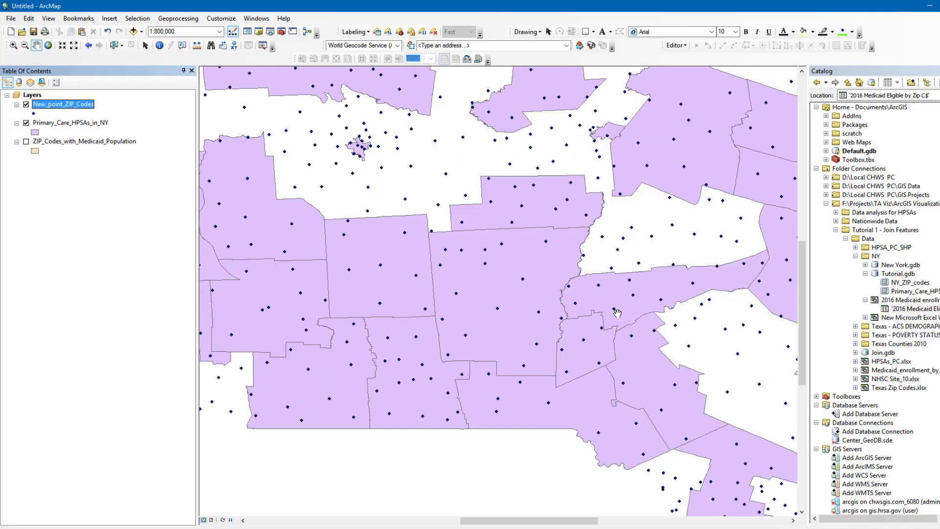
pyautogui.scroll(-4, 616, 313)
pyautogui.scroll(-1, 417, 283)
# Step: Spatially join the ZIP points to Primary_Care_HPSAs_in_NY with Sum, output Medicaid_Population_By_PC_HPSAs
pyautogui.click(72, 124)
pyautogui.rightClick(72, 124)
pyautogui.moveTo(160, 168)
pyautogui.click(232, 167)
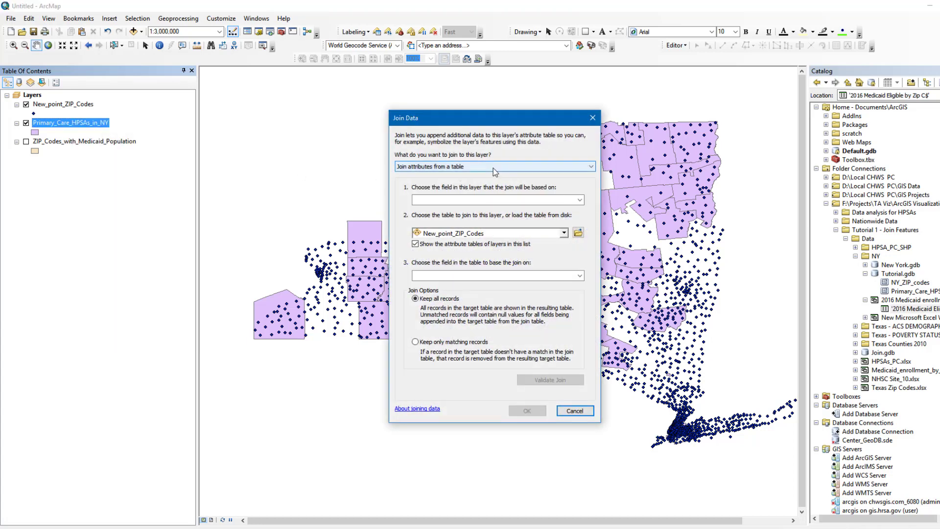
pyautogui.click(492, 169)
pyautogui.click(496, 184)
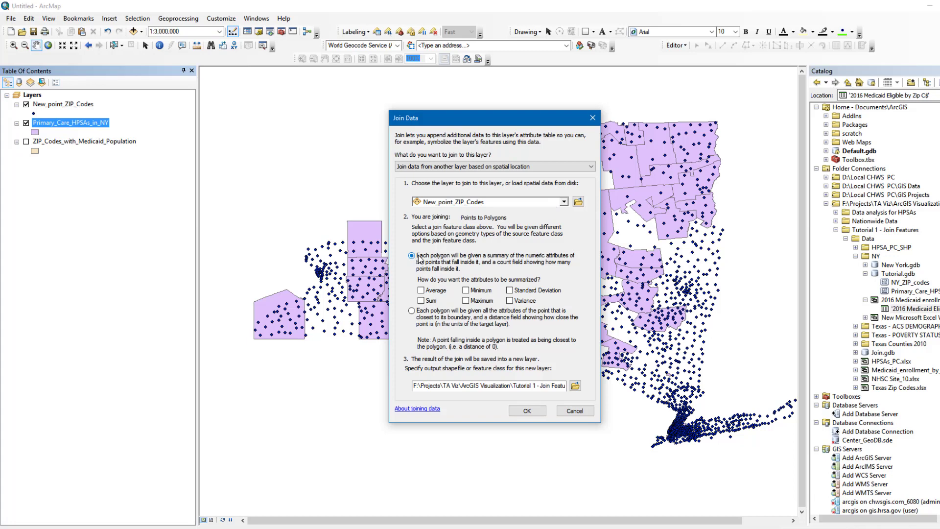
pyautogui.click(421, 300)
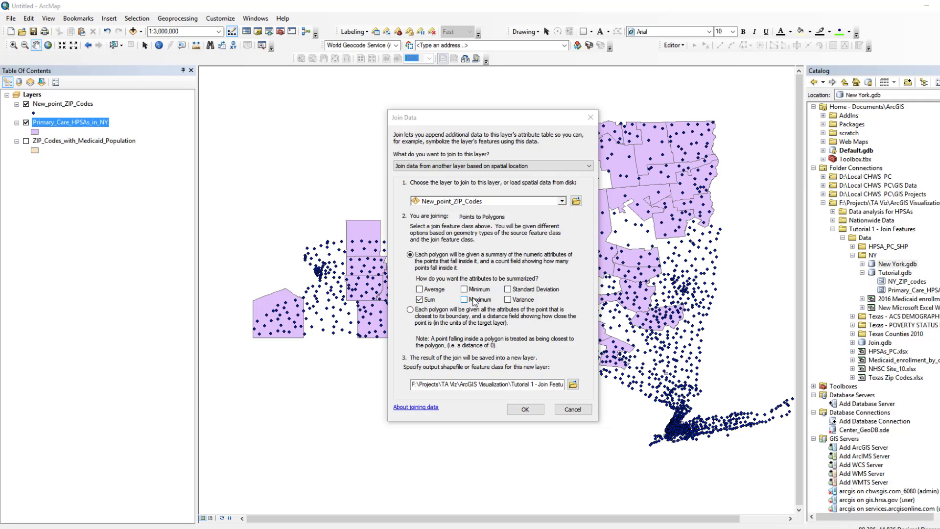
pyautogui.click(573, 384)
pyautogui.moveTo(447, 321); pyautogui.dragTo(409, 321)
pyautogui.write('Medicaid_Population_By_PC_HPSAs')
pyautogui.click(593, 321)
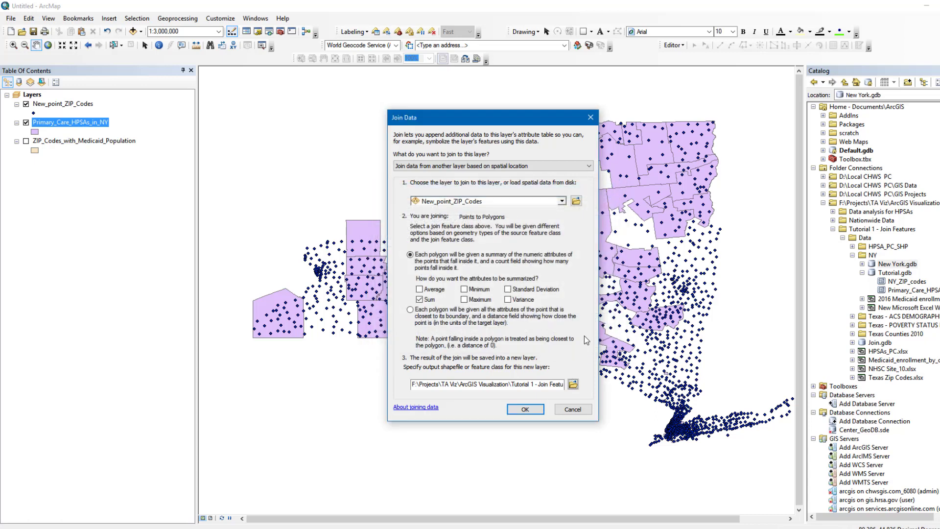
pyautogui.click(533, 411)
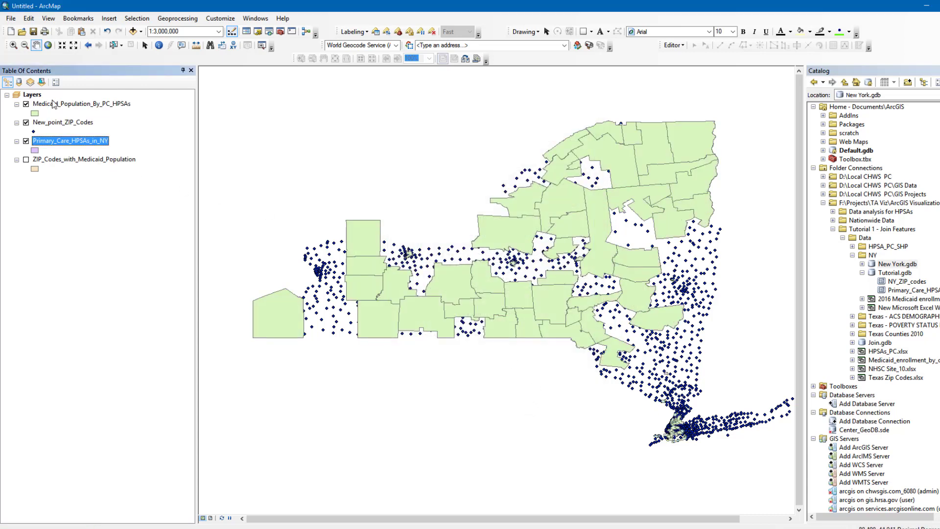
# Step: Open the Medicaid_Population_By_PC_HPSAs attribute table and review its summed recipient count column
pyautogui.rightClick(54, 104)
pyautogui.click(90, 141)
pyautogui.moveTo(293, 436); pyautogui.dragTo(712, 440)
pyautogui.click(545, 116)
pyautogui.click(258, 125)
pyautogui.moveTo(665, 436); pyautogui.dragTo(269, 434)
pyautogui.keyDown('ctrl'); pyautogui.click(258, 125); pyautogui.keyUp('ctrl')
pyautogui.click(269, 93)
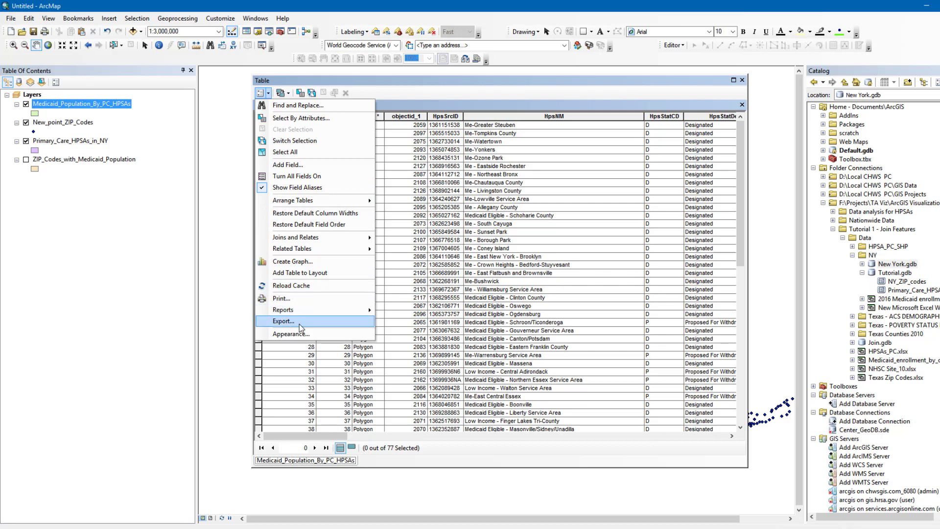
# Step: Export the attribute table as the dBASE file Medicaid_Population_By_PC_HPSAs.dbf without adding it to the map
pyautogui.click(284, 321)
pyautogui.click(581, 289)
pyautogui.click(538, 329)
pyautogui.click(441, 355)
pyautogui.moveTo(454, 321); pyautogui.dragTo(396, 322)
pyautogui.write('Medicaid_Population_By_PC_HPSAs')
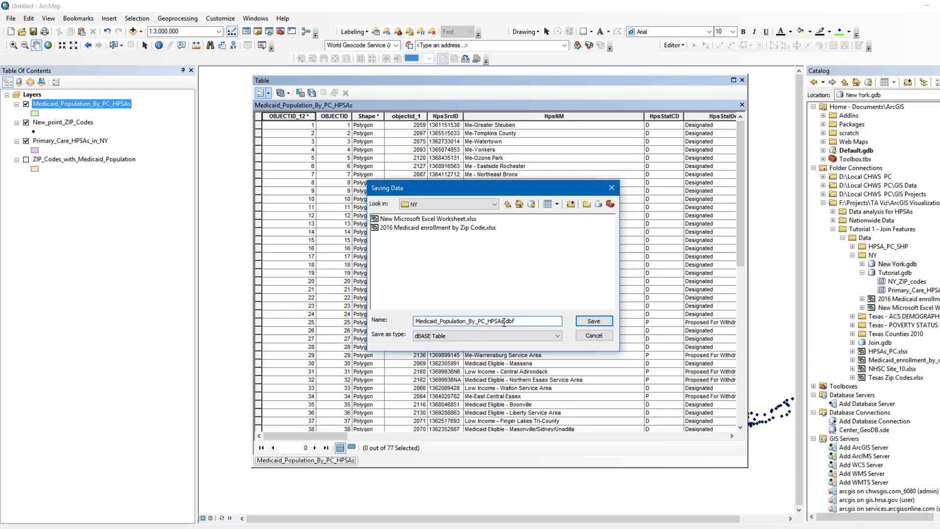
pyautogui.click(595, 323)
pyautogui.click(522, 339)
pyautogui.click(552, 316)
# Step: Open New Microsoft Excel Worksheet.xlsx and drop Medicaid_Population_By_PC_HPSAs.dbf into Excel to view the HPSA records
pyautogui.doubleClick(437, 212)
pyautogui.moveTo(514, 50); pyautogui.dragTo(755, 112)
pyautogui.moveTo(386, 58); pyautogui.dragTo(255, 17)
pyautogui.moveTo(245, 164); pyautogui.dragTo(734, 304)
pyautogui.moveTo(533, 110); pyautogui.dragTo(323, 105)
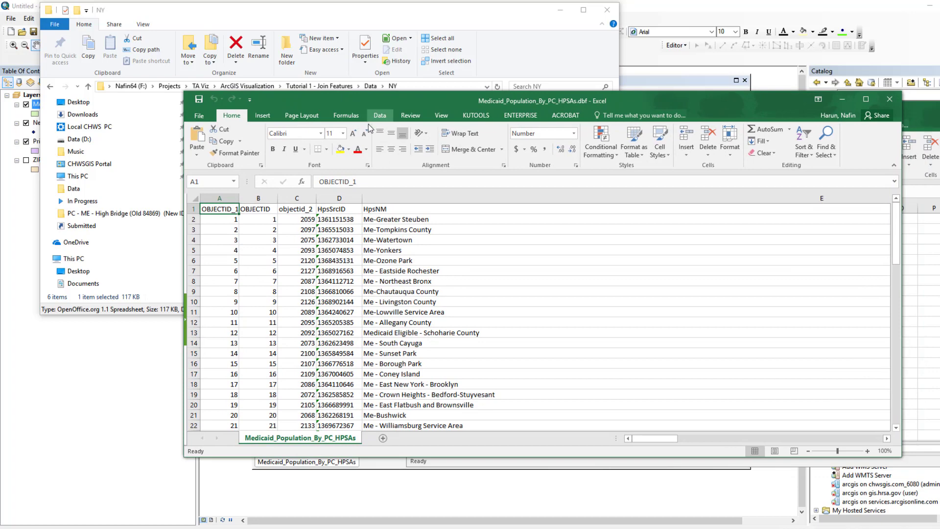